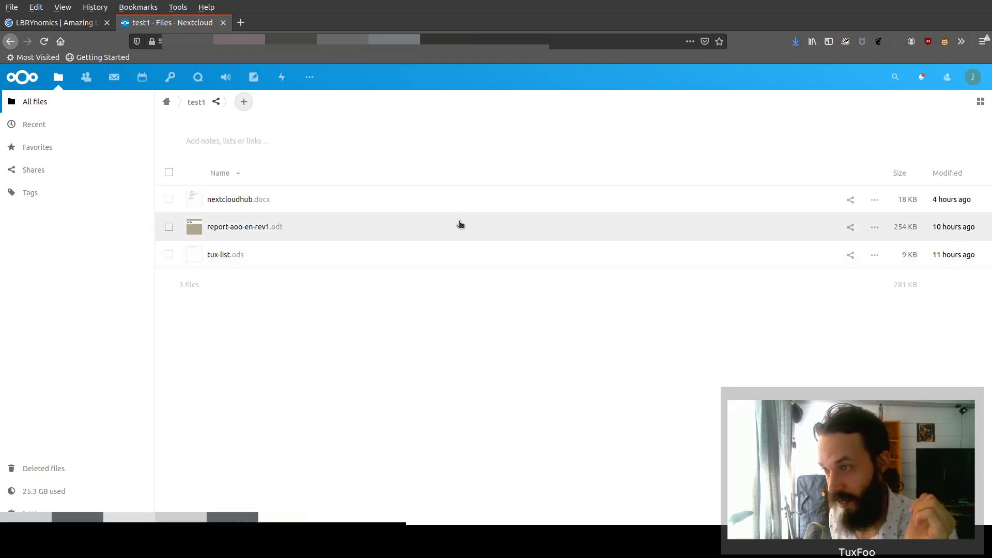
Step: Open report-aoo-en-rev1.odt in ONLYOFFICE and scroll down through its cover, Foreword and Contents pages
left_click(875, 228)
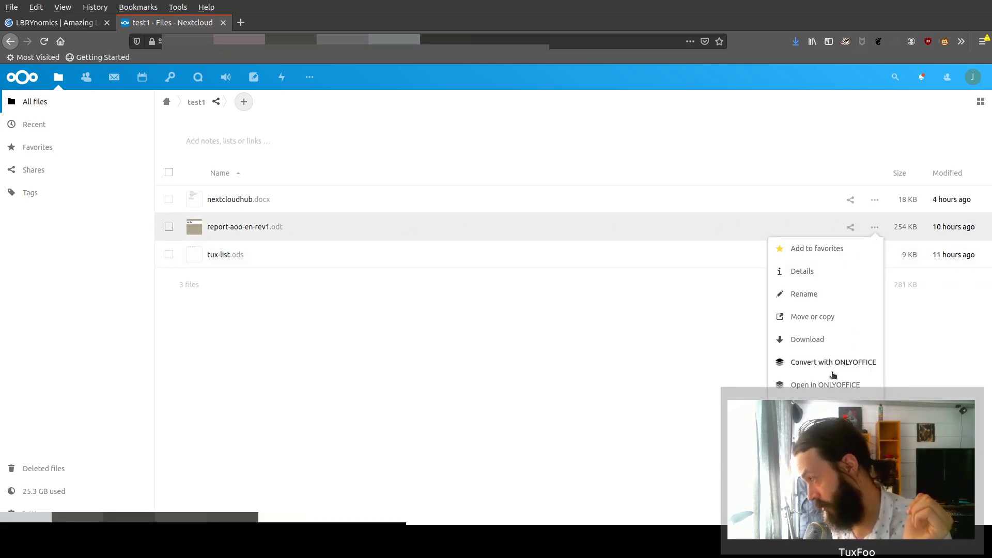
left_click(820, 383)
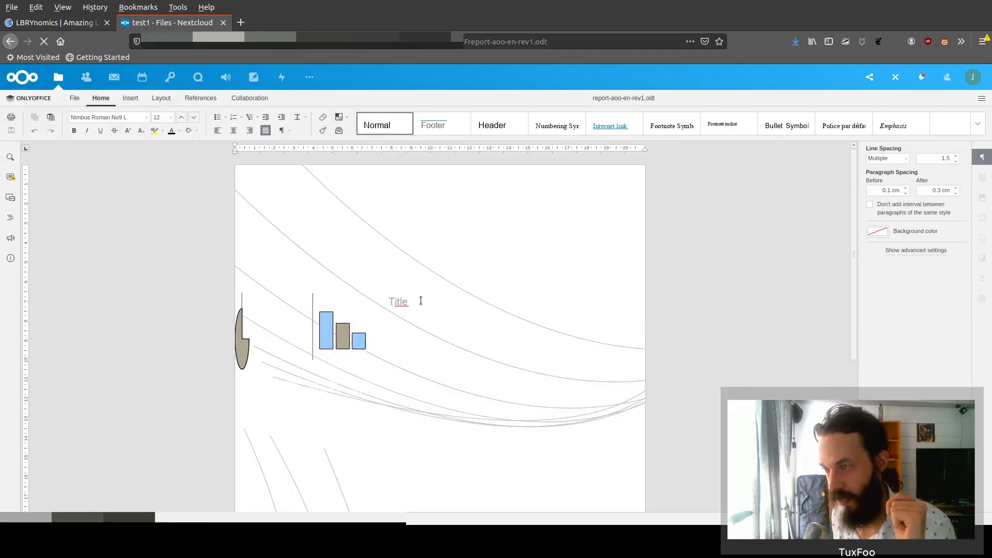
scroll(434, 290, "down", 1)
scroll(433, 290, "down", 5)
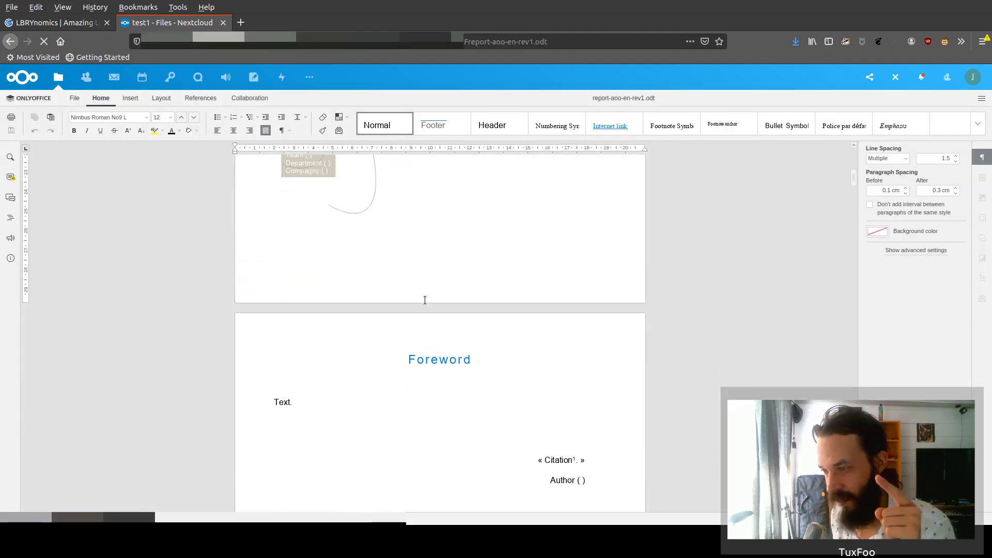
scroll(431, 292, "down", 3)
scroll(429, 296, "down", 5)
scroll(425, 300, "down", 1)
scroll(425, 300, "down", 3)
scroll(424, 300, "down", 5)
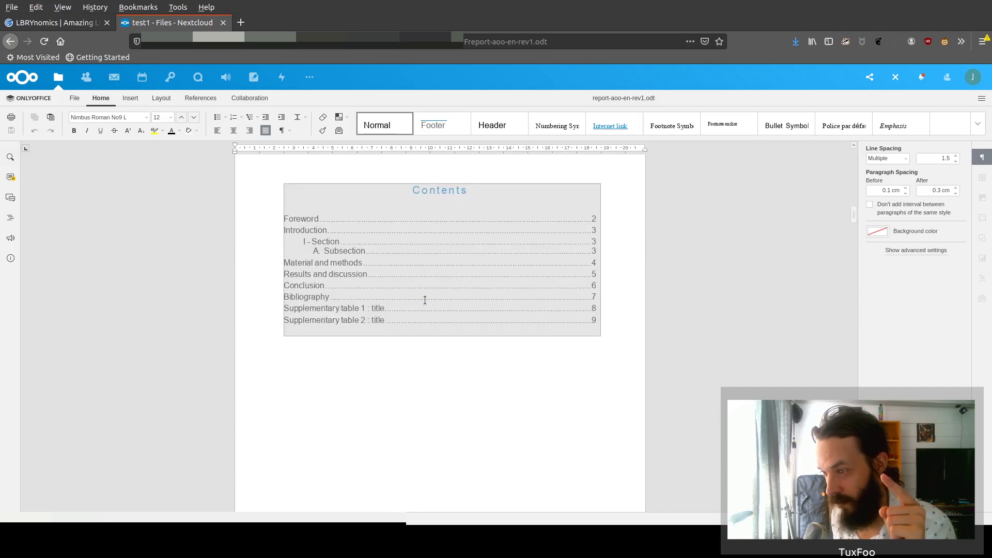
scroll(425, 301, "down", 5)
scroll(425, 301, "down", 5)
scroll(425, 300, "down", 3)
scroll(424, 300, "down", 3)
Step: Scroll back up to the top of the report
scroll(425, 300, "up", 2)
scroll(429, 300, "up", 5)
scroll(437, 299, "up", 4)
scroll(443, 299, "up", 4)
scroll(443, 299, "up", 5)
scroll(476, 299, "up", 5)
scroll(585, 361, "up", 3)
scroll(590, 346, "up", 2)
scroll(565, 356, "up", 5)
scroll(556, 331, "up", 5)
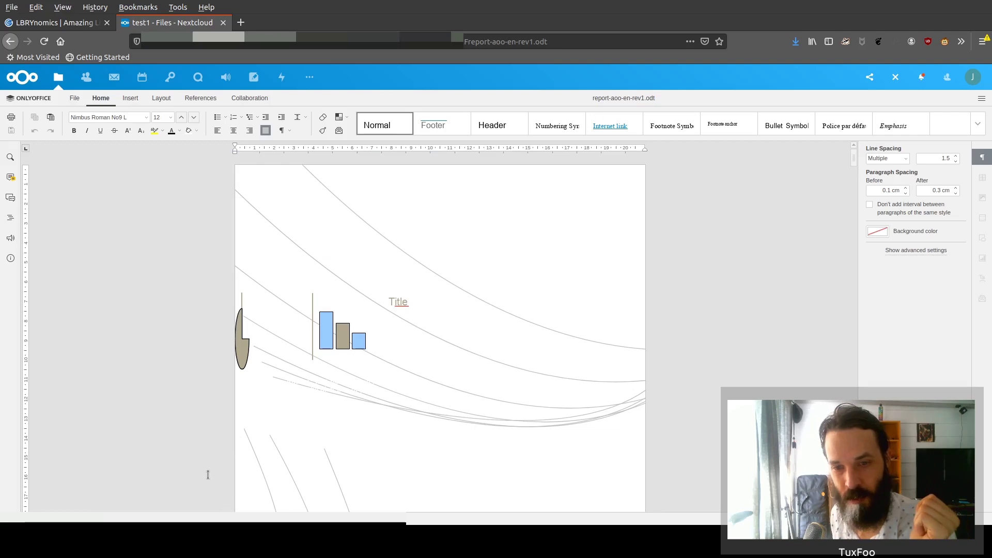
Step: Reopen the report in Collabora Online instead of ONLYOFFICE and scroll down through it
left_click(896, 77)
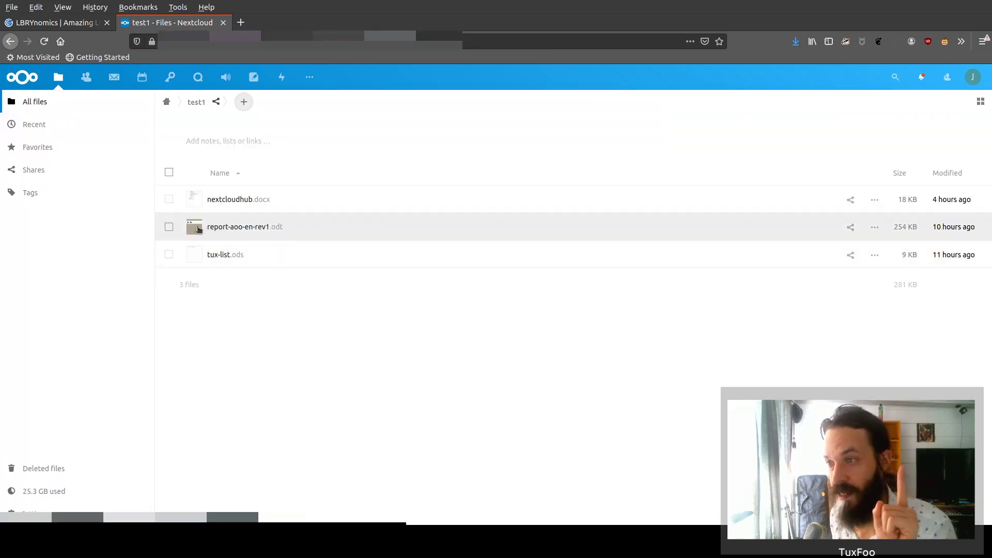
left_click(199, 229)
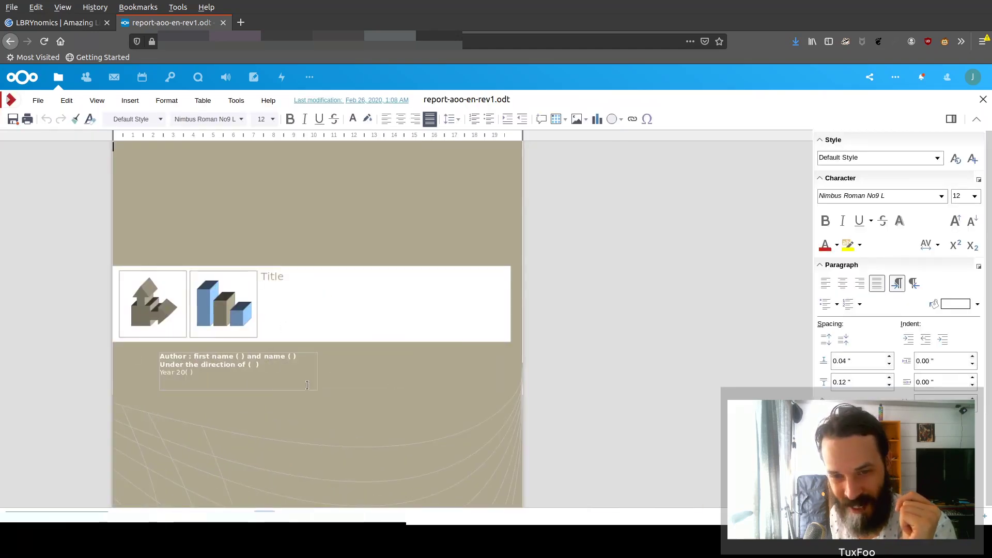
scroll(276, 372, "down", 3)
scroll(279, 382, "down", 3)
scroll(282, 381, "down", 3)
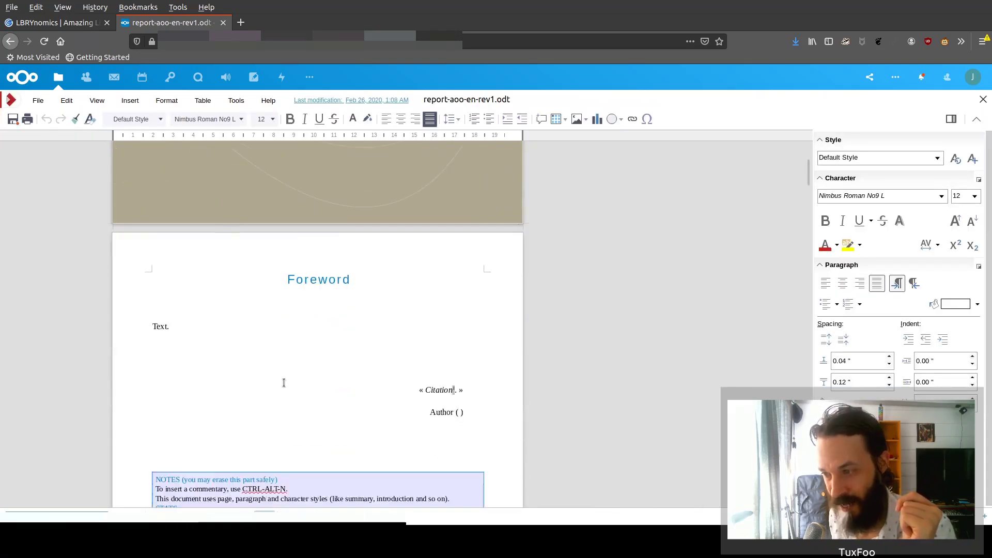
scroll(284, 383, "down", 3)
scroll(284, 384, "down", 5)
scroll(282, 382, "down", 5)
scroll(294, 372, "down", 1)
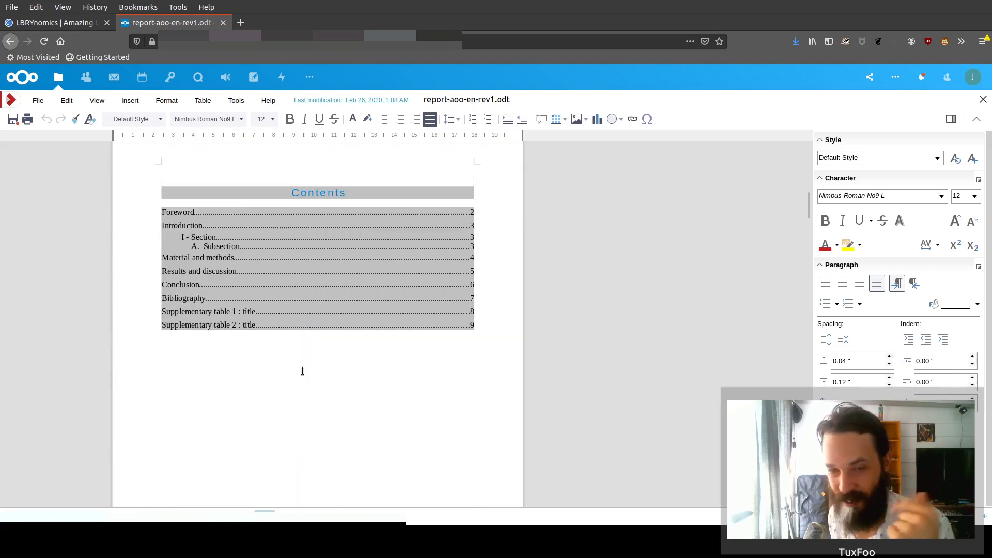
Step: Scroll back up and close the editor, returning to the test1 folder
scroll(307, 365, "up", 3)
scroll(266, 364, "up", 5)
scroll(221, 366, "up", 3)
key("alt+Left")
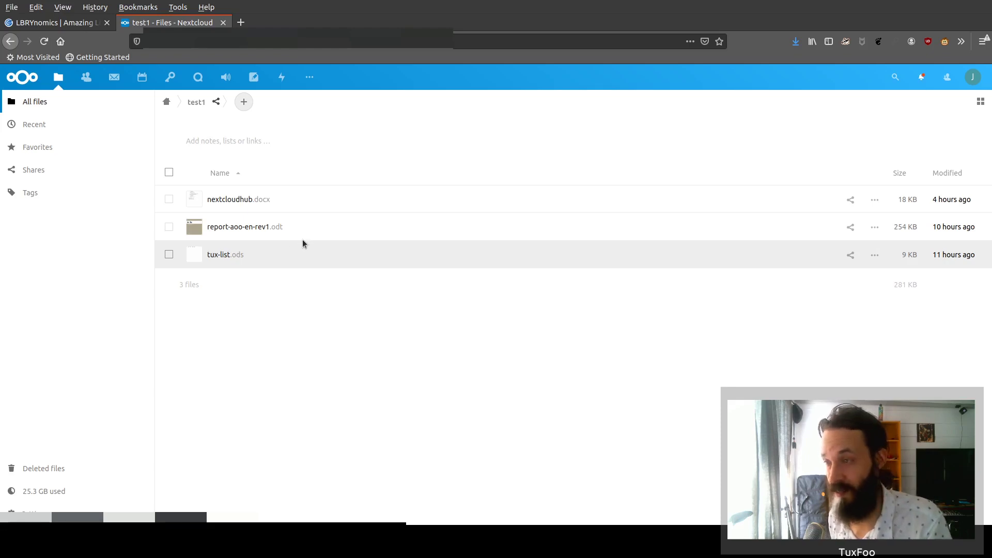
Step: Glance at the tux-list spreadsheet's actions, dismiss them, and open nextcloudhub.docx
left_click(875, 256)
left_click(461, 379)
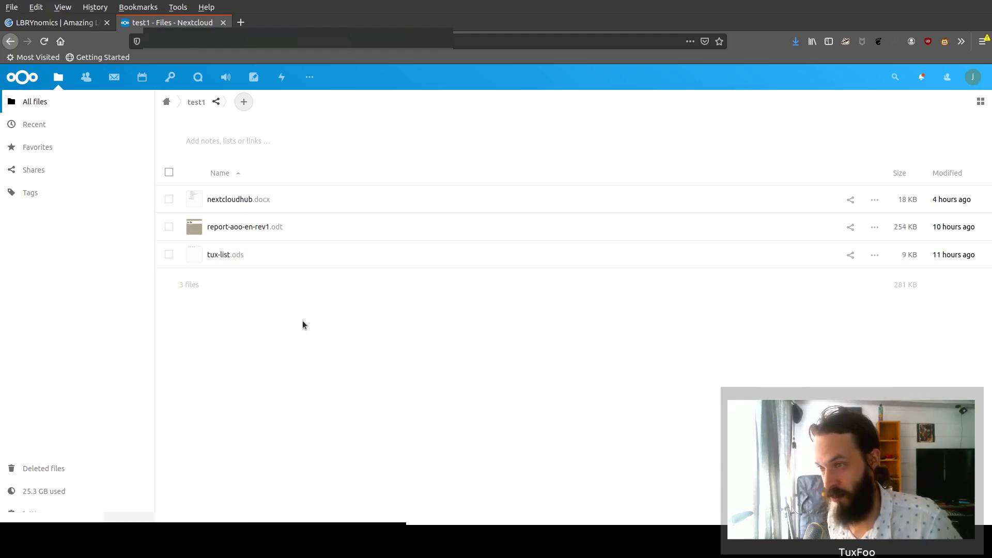
left_click(190, 201)
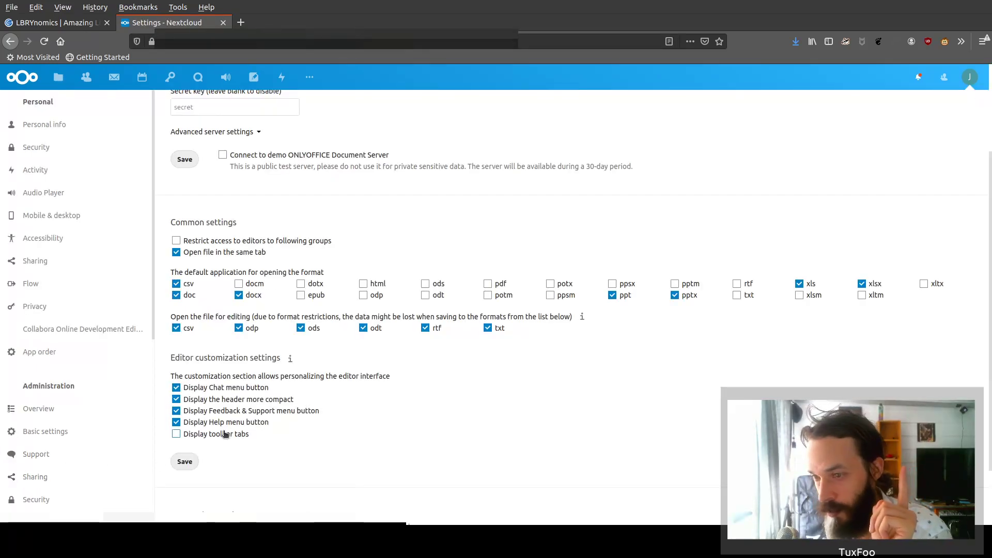
Step: Scroll the ONLYOFFICE settings down to the Common settings and Editor customization sections
scroll(78, 421, "down", 1)
scroll(65, 450, "down", 2)
scroll(60, 461, "down", 2)
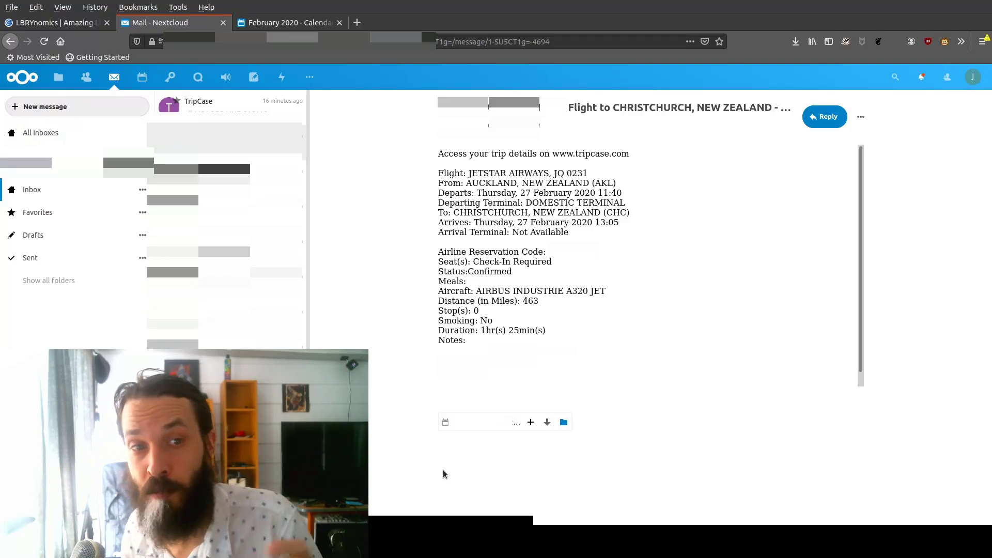
Step: Add the flight event from the email to the default calendar and view it there
left_click(531, 423)
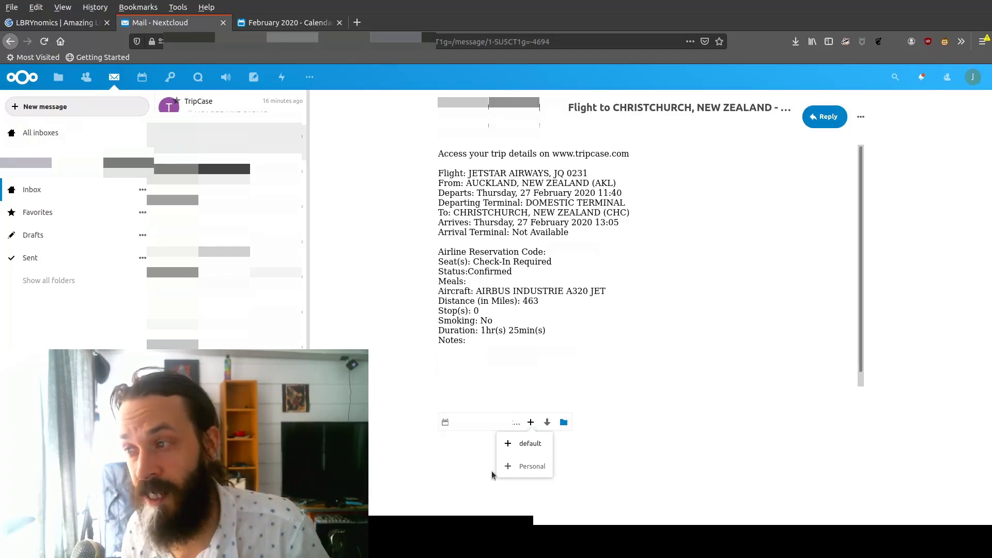
left_click(511, 448)
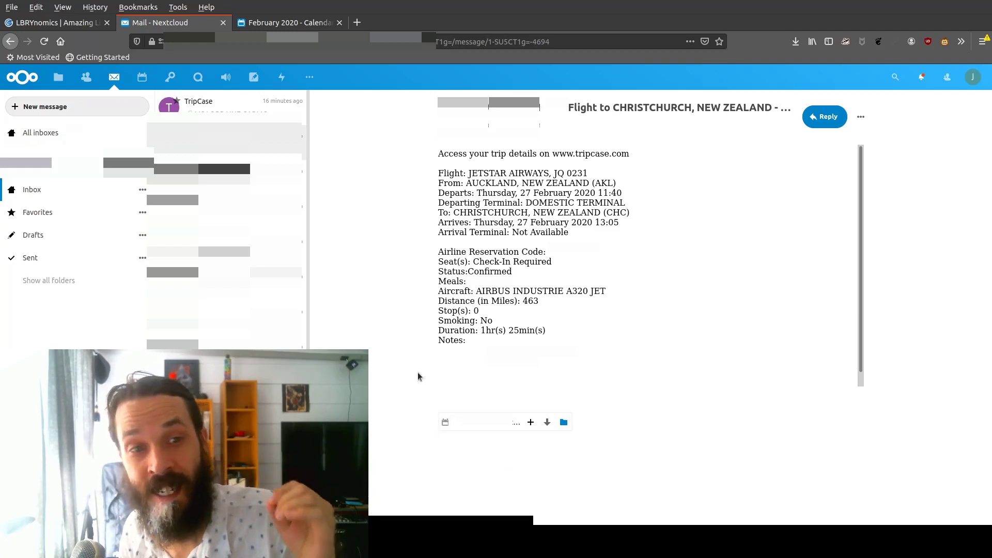
key("ctrl+Tab")
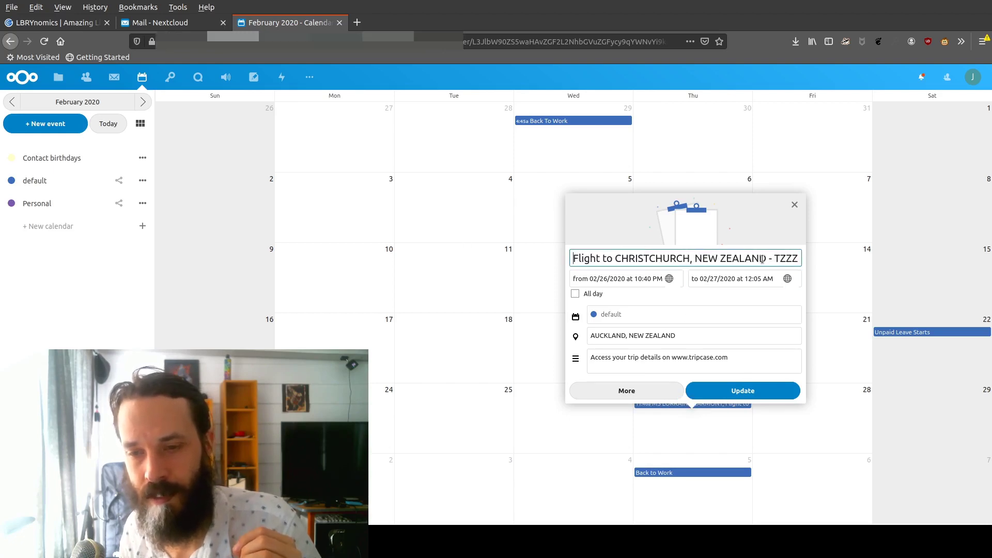
Step: Delete the TZZZ suffix so the event reads 'Flight to CHRISTCHURCH, NEW ZEALAND', and update it
left_click_drag(766, 259, 837, 257)
key("BackSpace")
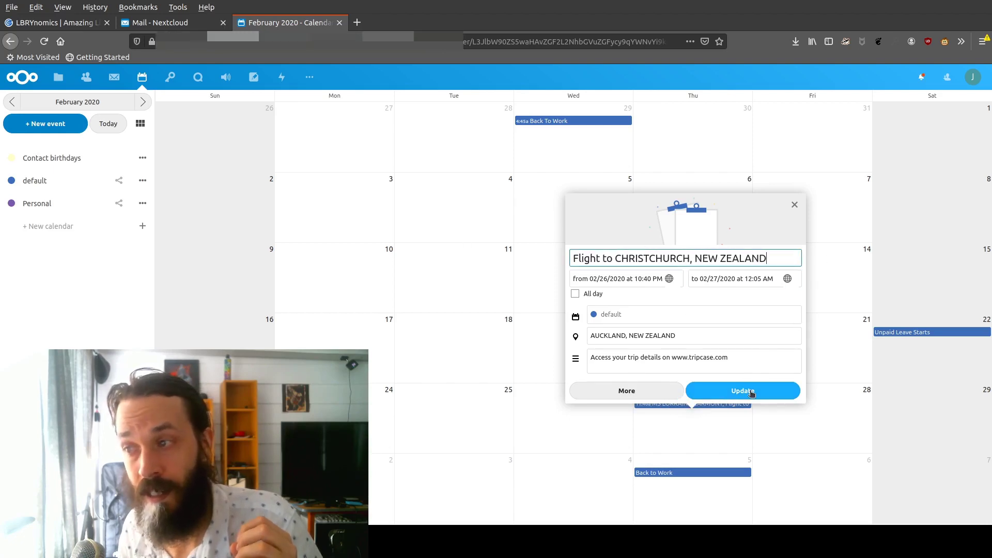
left_click(752, 391)
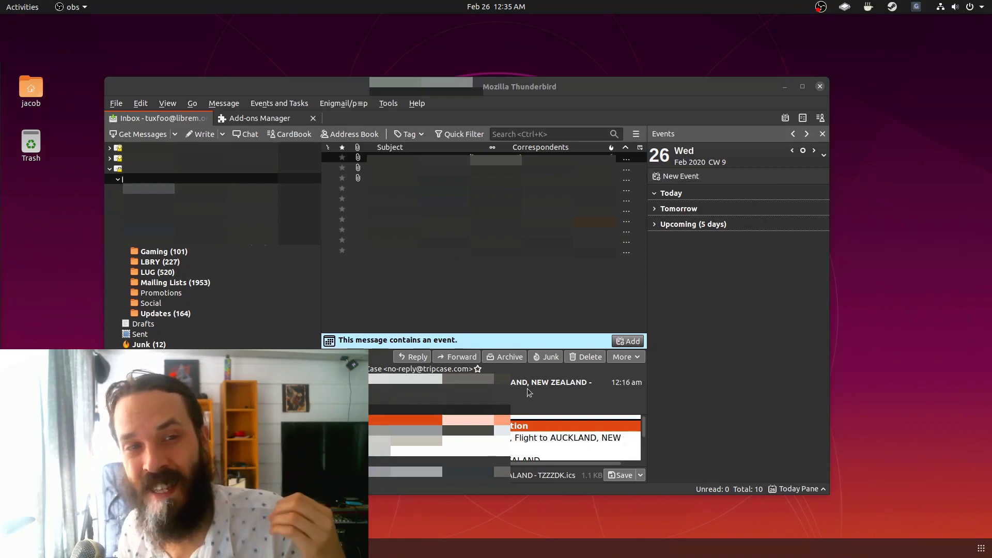
Step: Add the email's flight event to the 'default nextcloud' calendar in Thunderbird
left_click(628, 341)
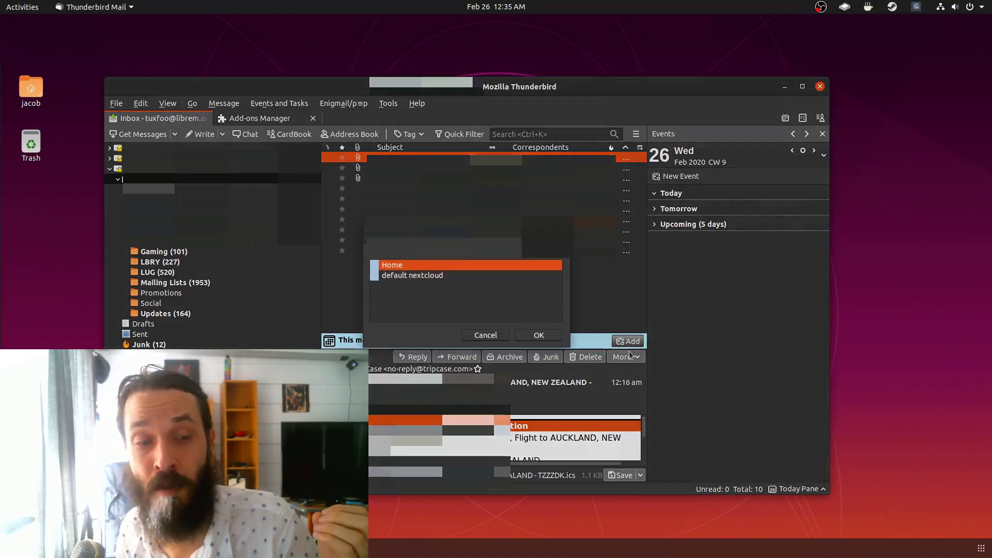
left_click(439, 279)
left_click(539, 334)
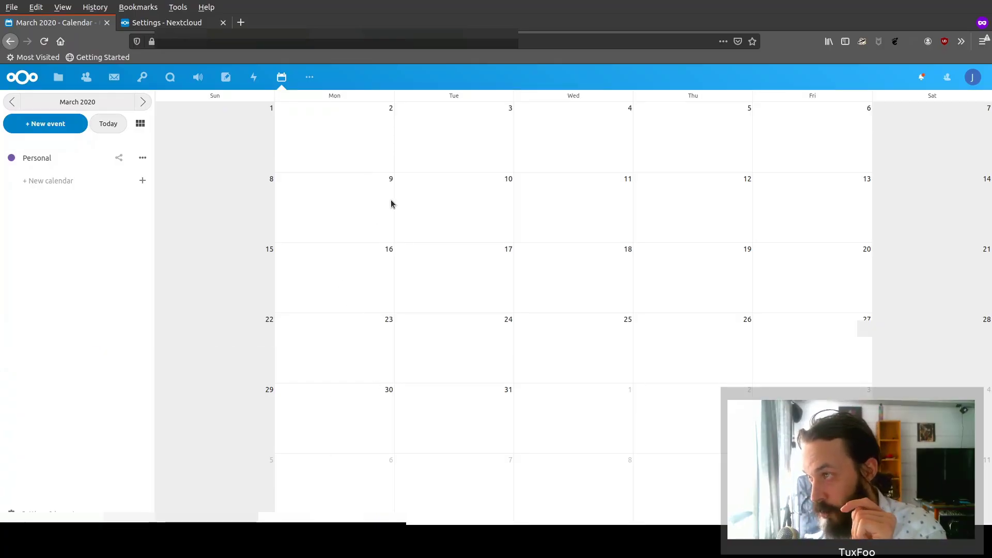
Step: Start a timed event on Tuesday March 3 that repeats every week
left_click(449, 124)
left_click(387, 303)
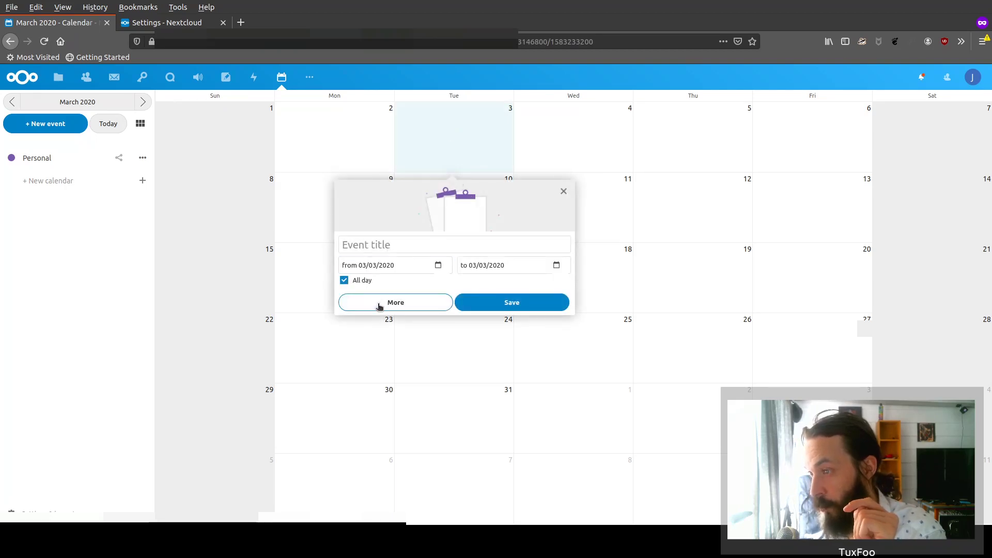
left_click(757, 253)
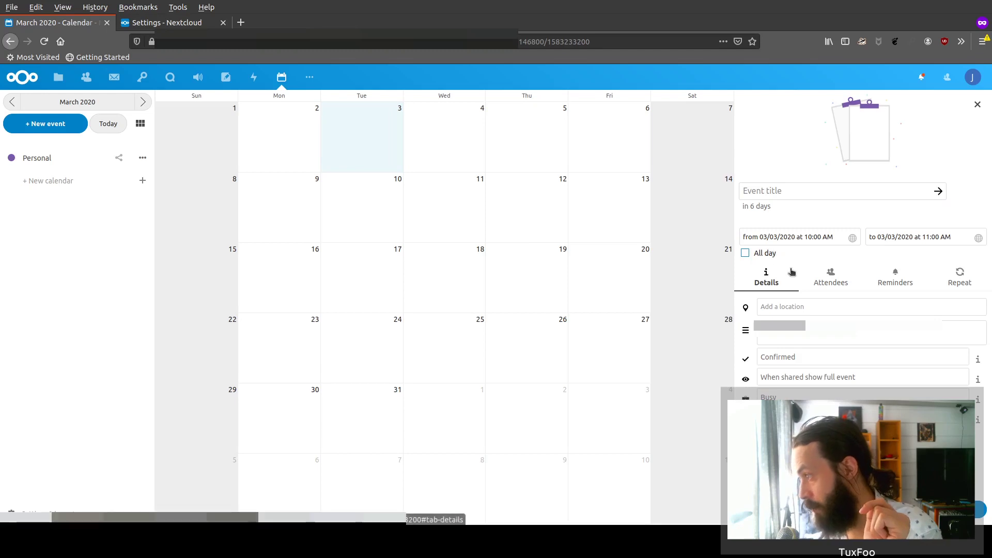
left_click(962, 274)
left_click(944, 310)
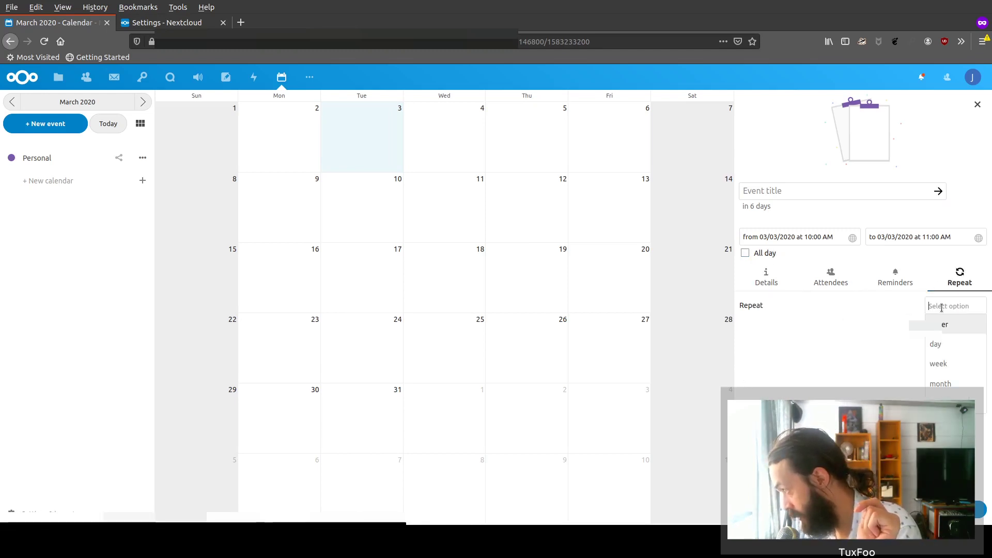
left_click(955, 368)
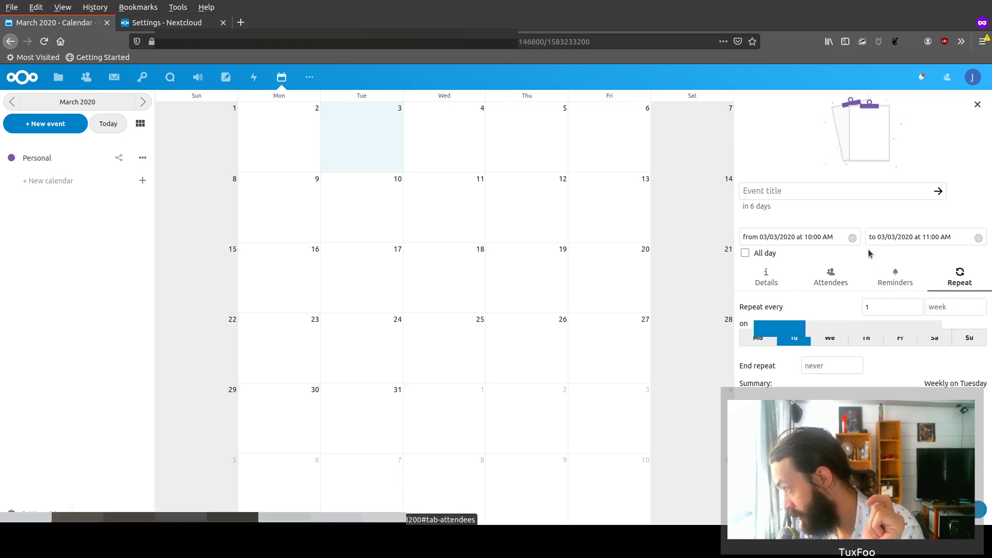
Step: Invite jacob as an attendee
left_click(830, 278)
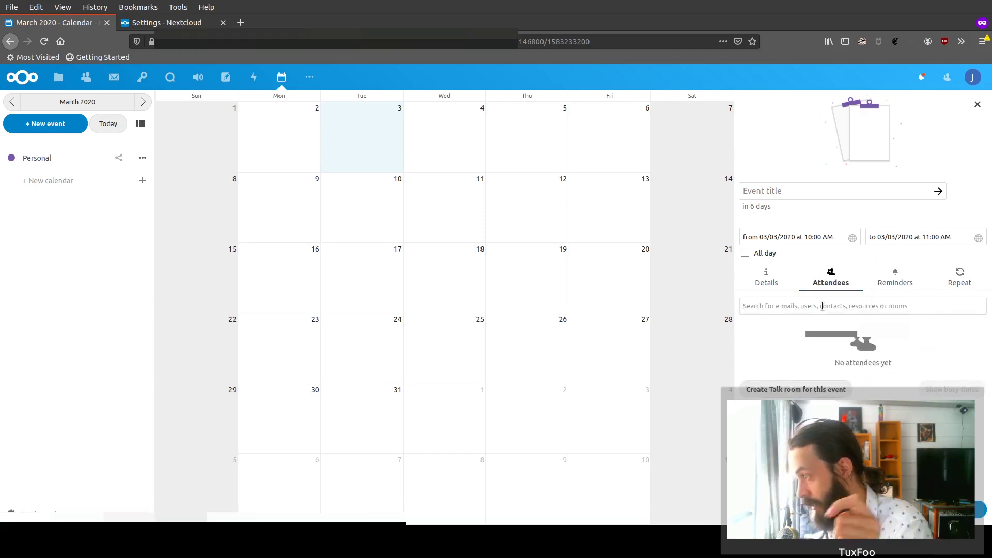
type("jacob")
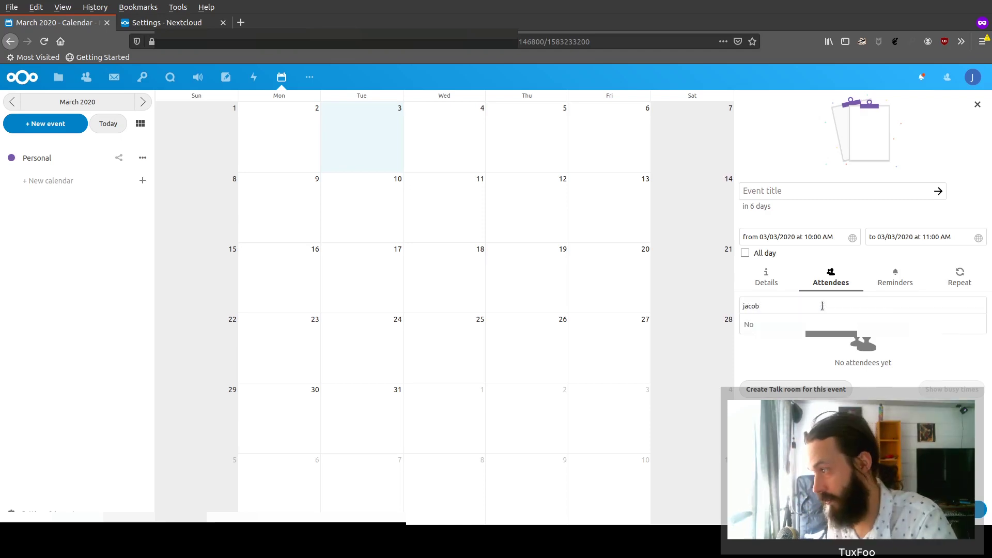
left_click(816, 324)
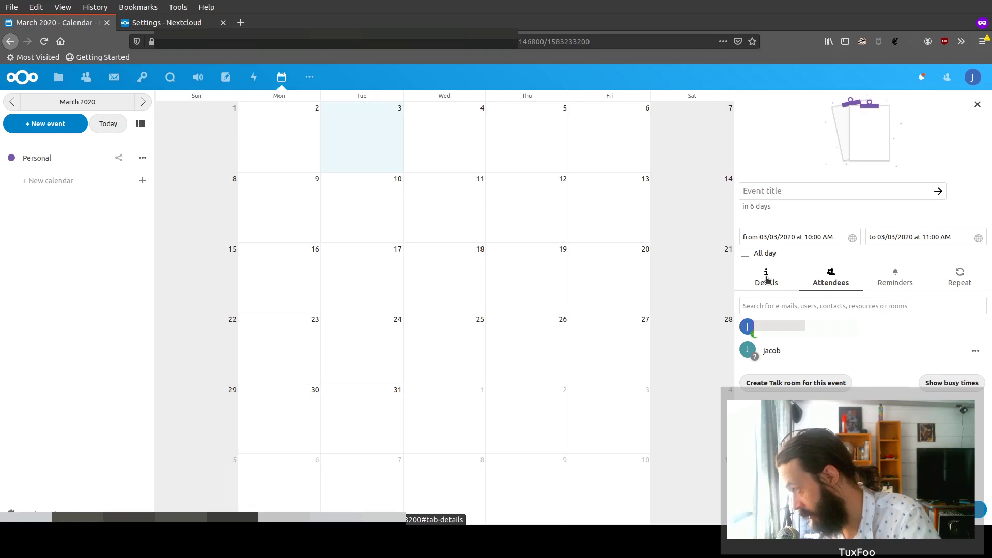
Step: Title the event 'Weekly Meeting' and create a Talk room for it
left_click(788, 191)
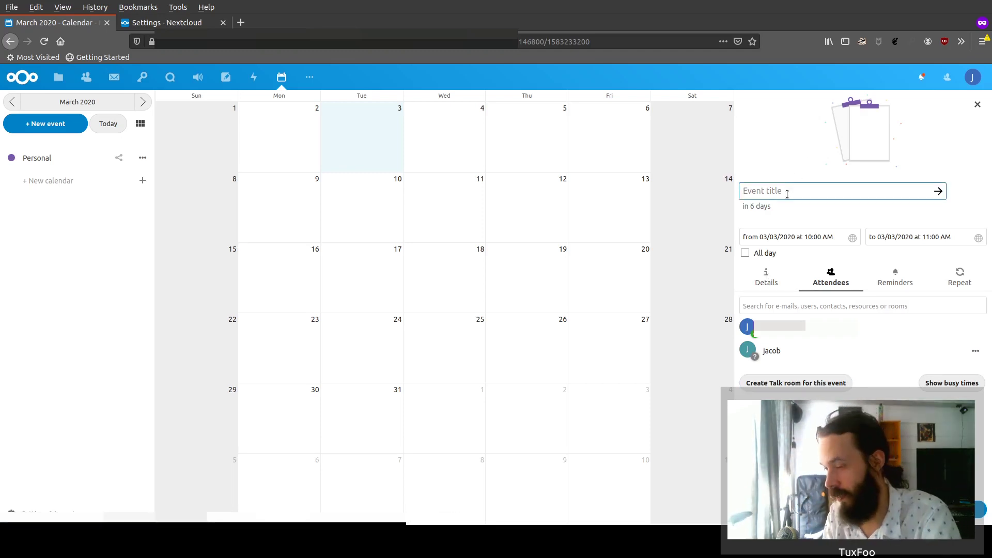
type("Weekly")
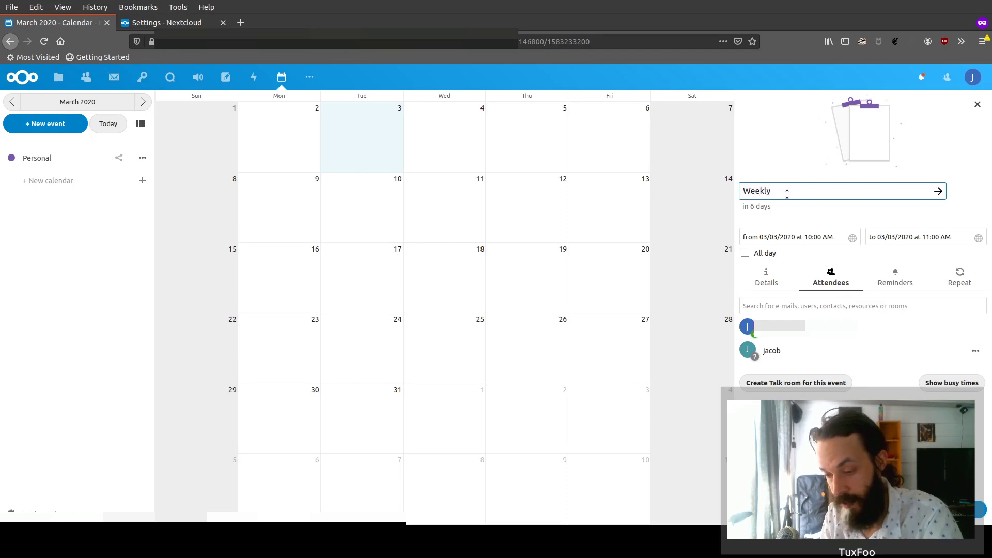
type(" Meeting")
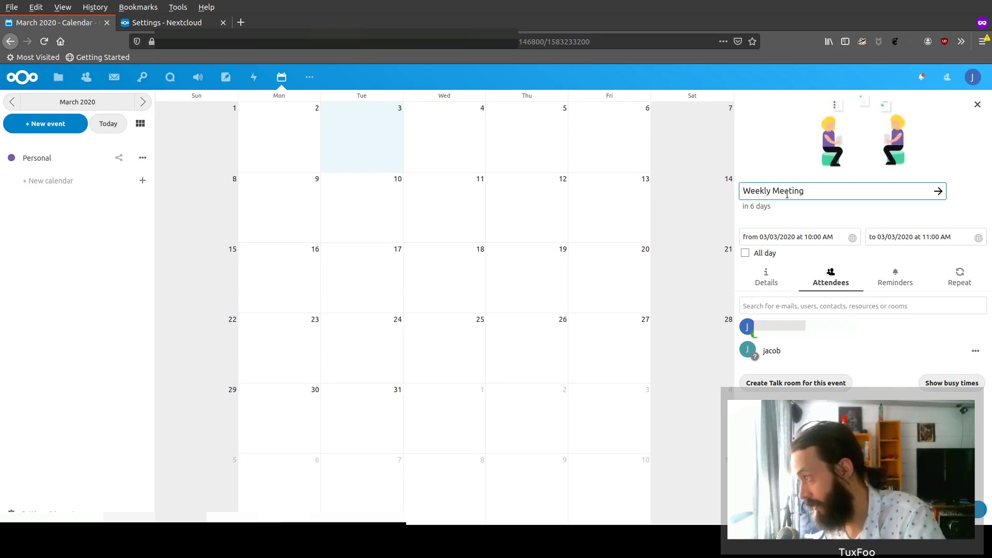
left_click(827, 384)
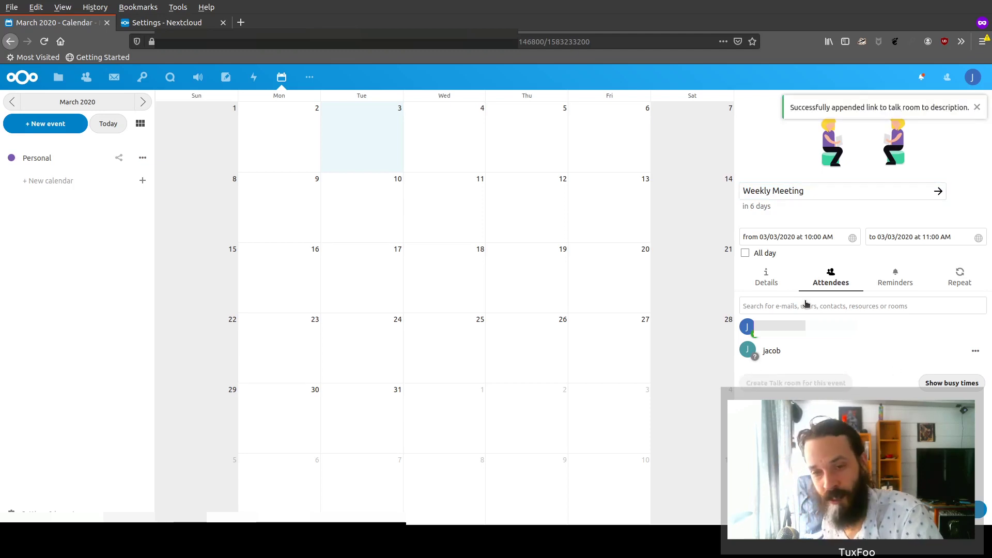
left_click(774, 283)
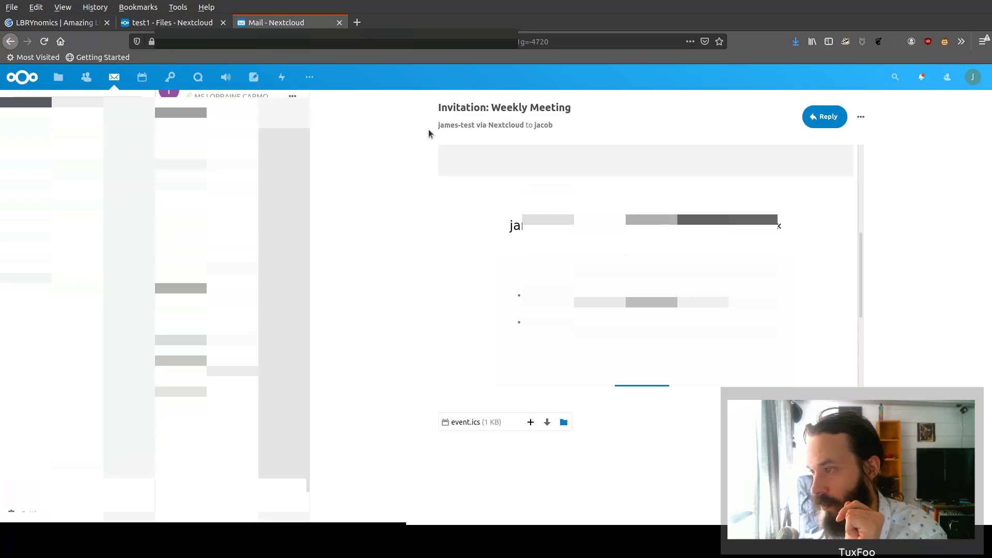
Step: Accept the Weekly Meeting invitation in Mail, then switch to the cprog101 Files tab
scroll(536, 156, "down", 2)
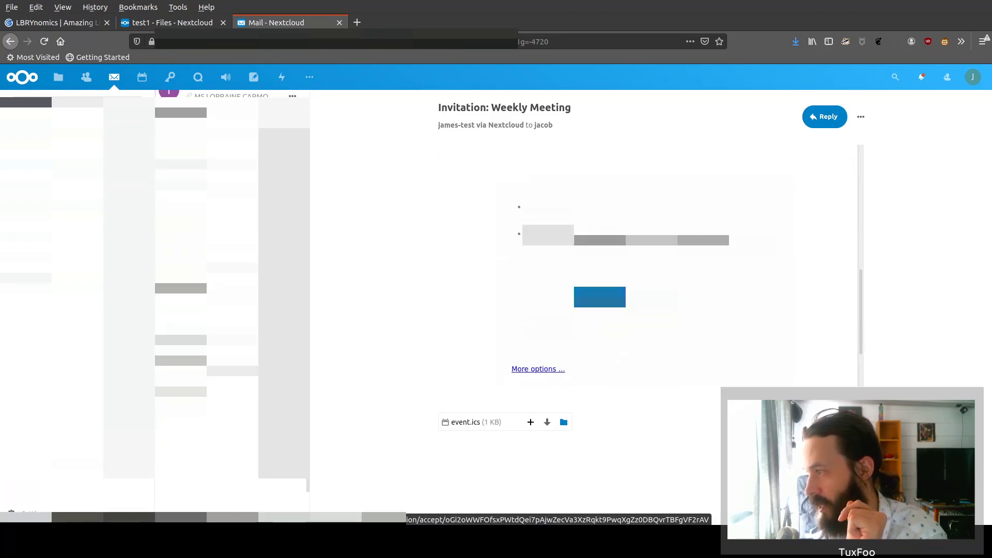
left_click(623, 302)
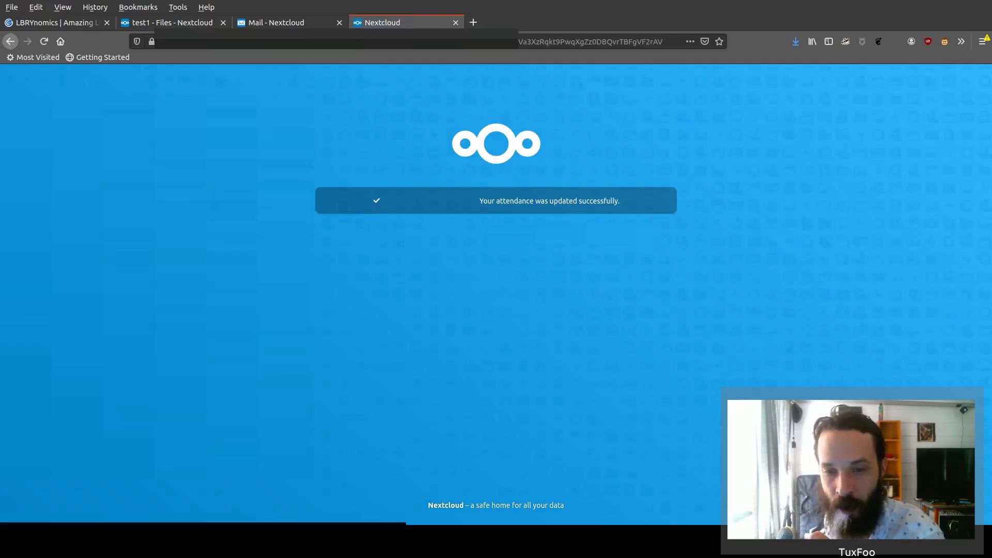
key("ctrl+Page_Up")
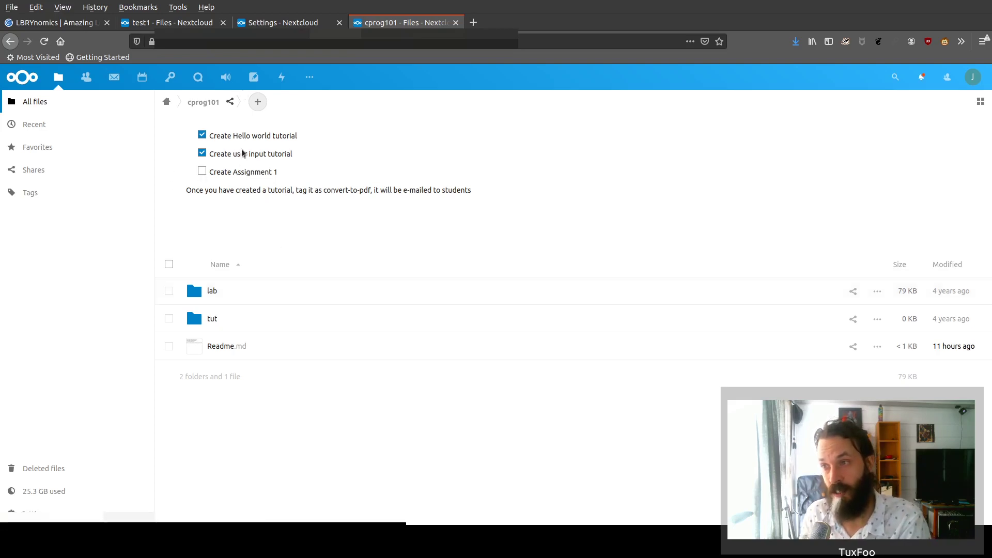
Step: Select part of the cprog101 folder description, then close the Files tab with Ctrl+W
left_click(394, 181)
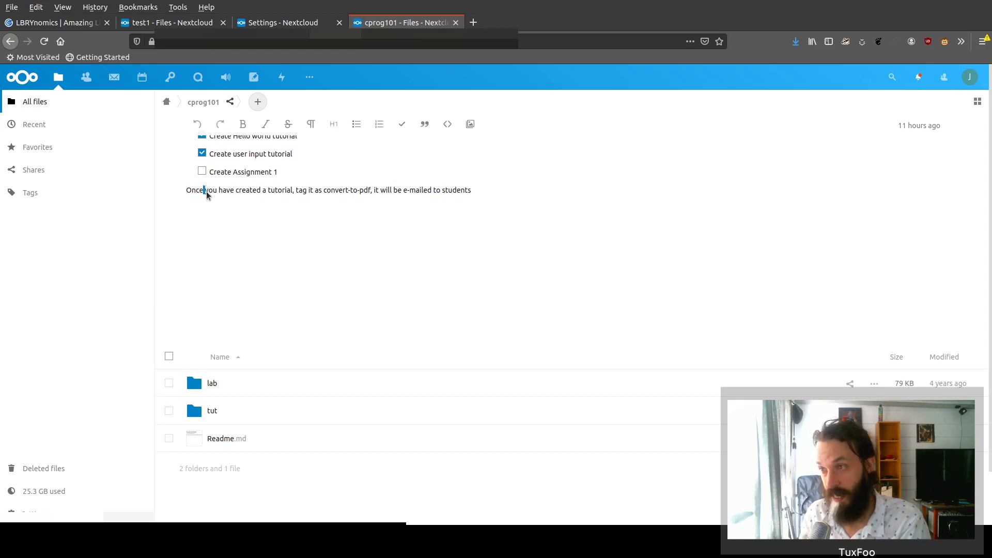
left_click_drag(204, 192, 281, 198)
key("shift+End")
left_click(287, 199)
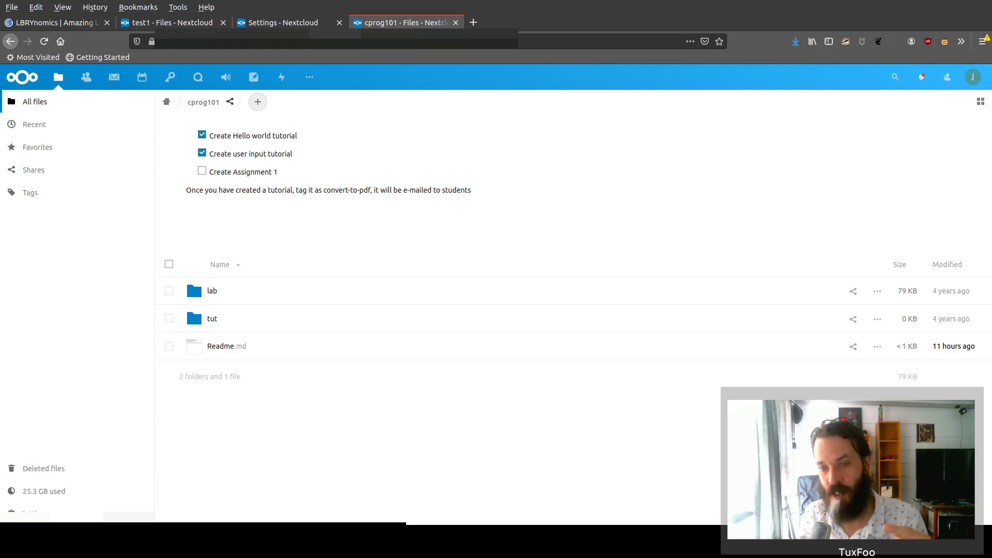
key("ctrl+w")
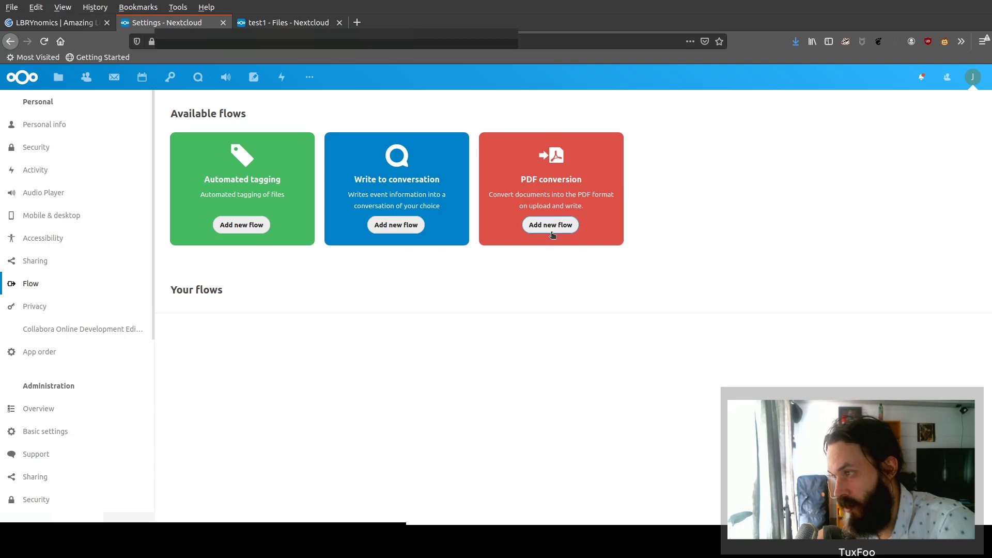
left_click(552, 225)
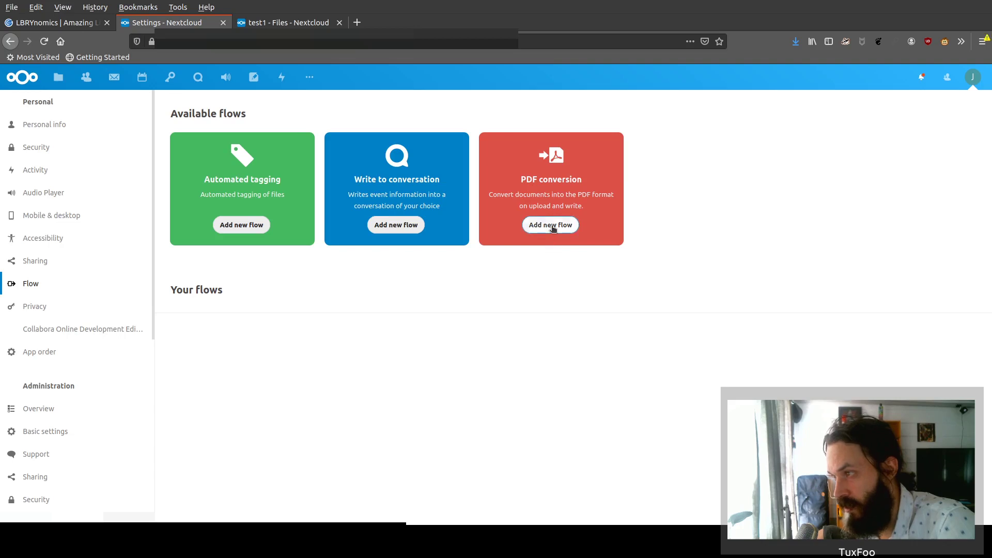
left_click(235, 413)
left_click(242, 339)
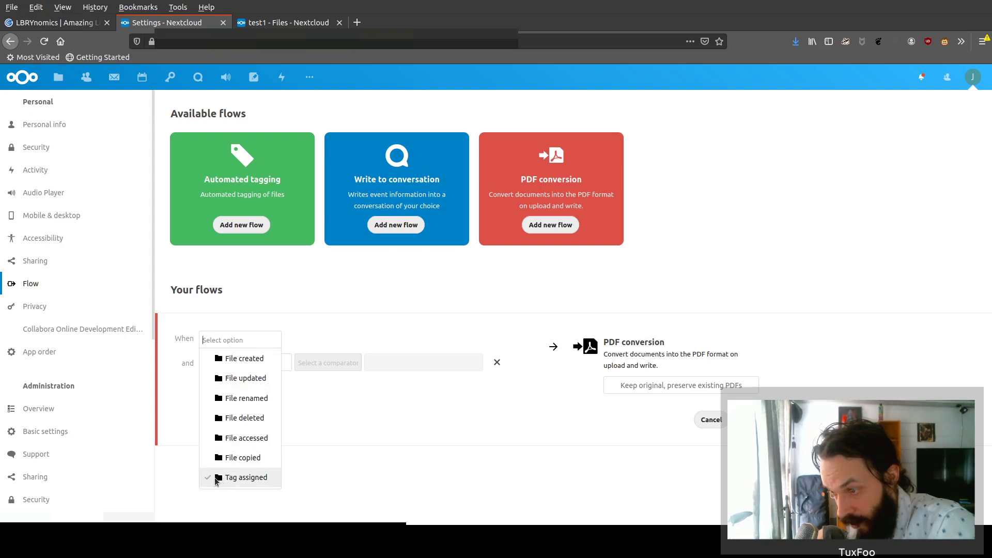
left_click(545, 496)
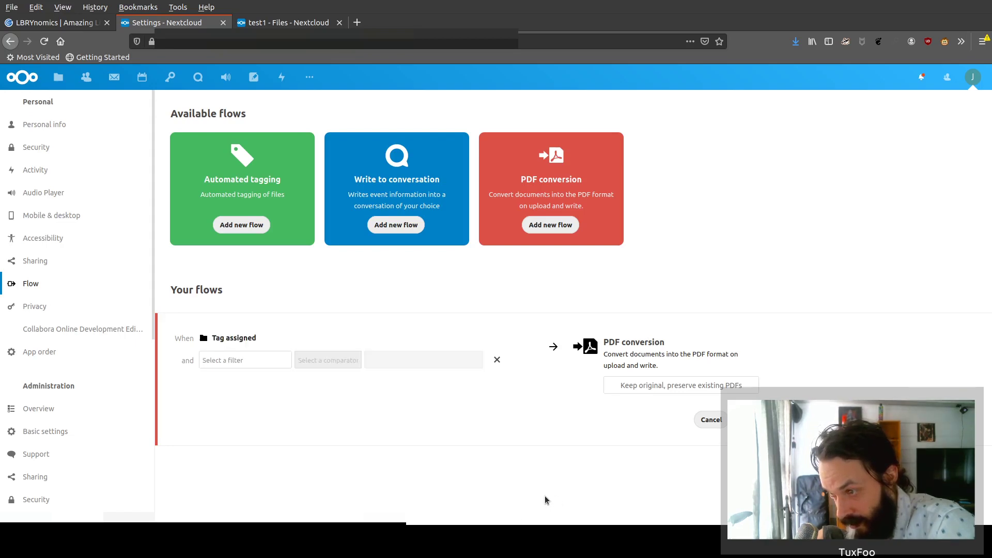
left_click(245, 360)
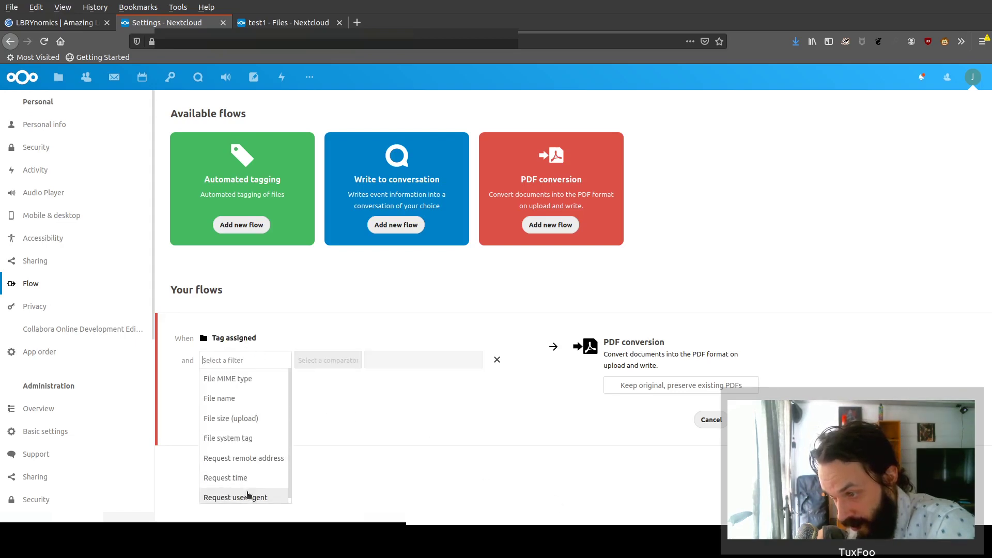
left_click(256, 438)
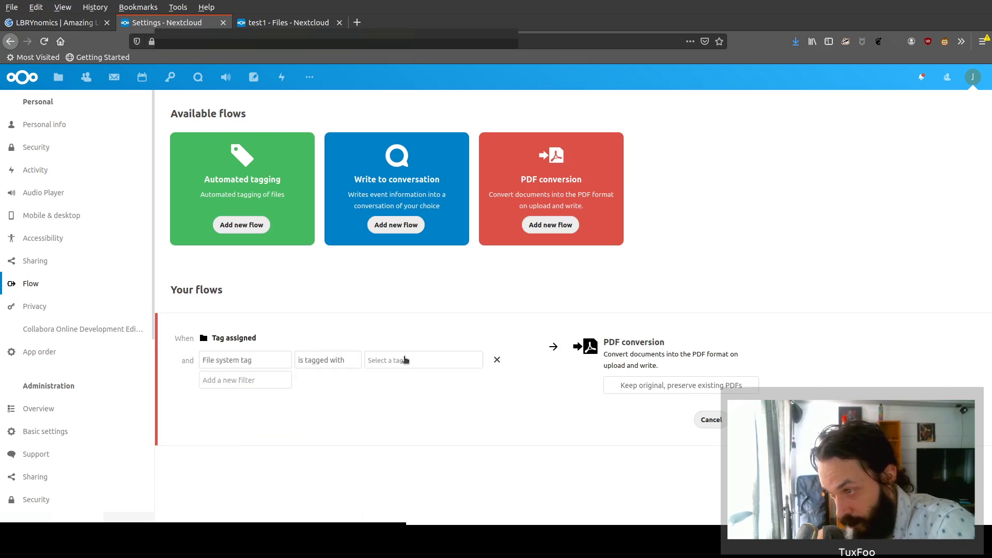
left_click(405, 357)
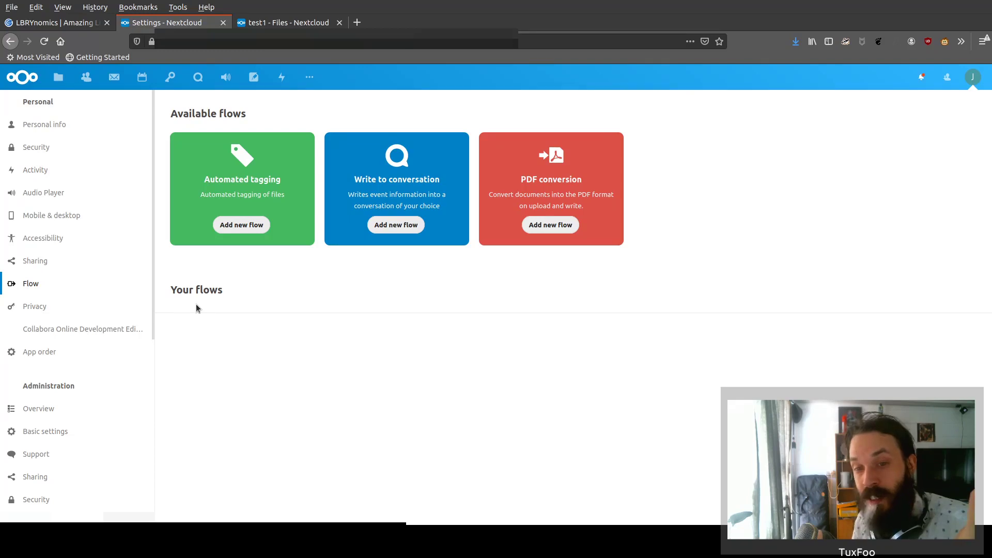
Step: Add a new flow from the Write to conversation card
left_click(403, 224)
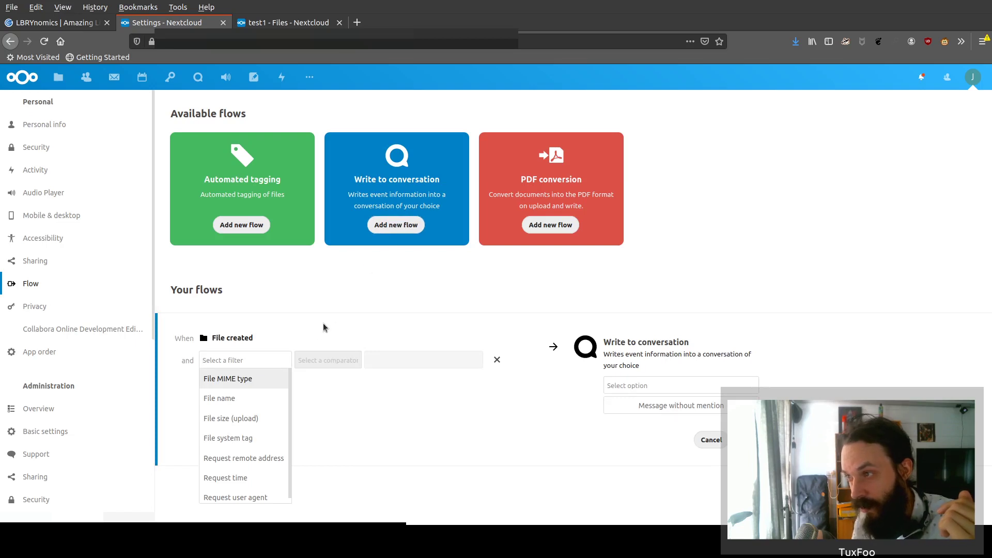